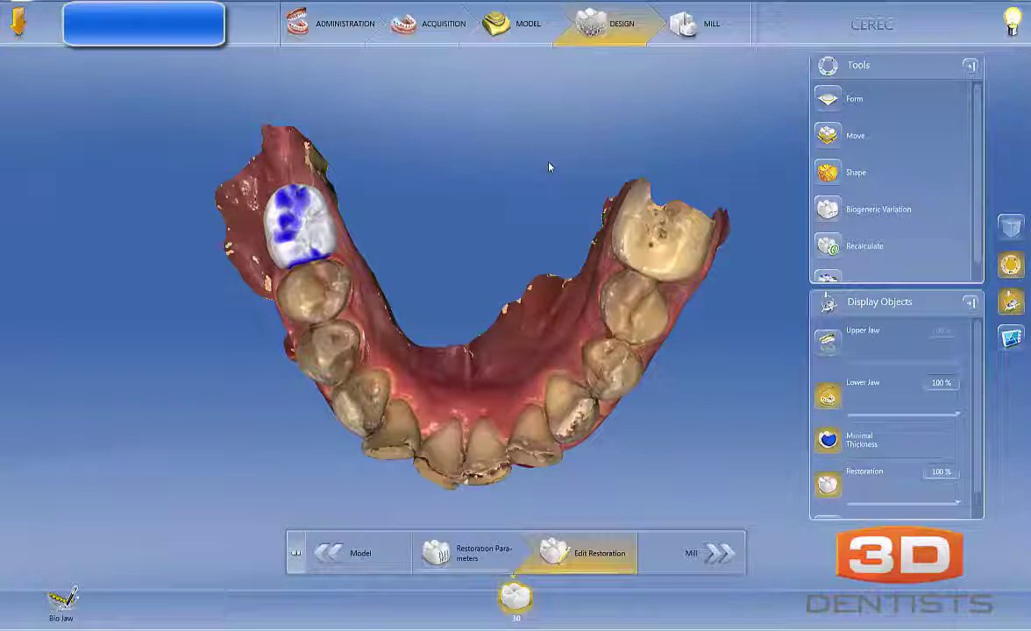
Step: Hide the restoration and examine the prepared tooth beneath it from the occlusal and buccal sides
drag(440, 361, 732, 340)
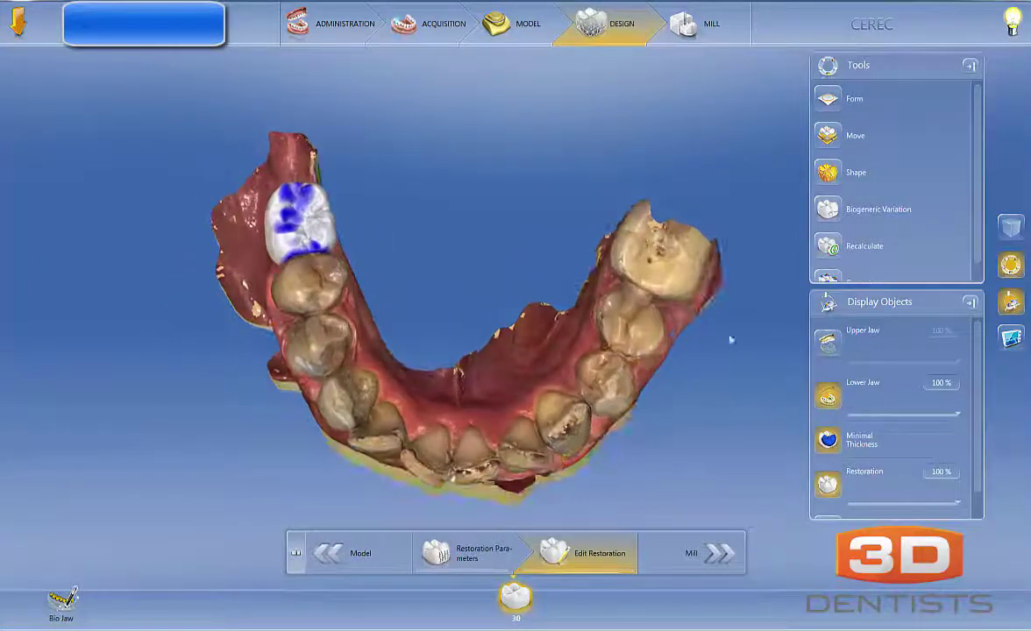
scroll(974, 202, down, 1)
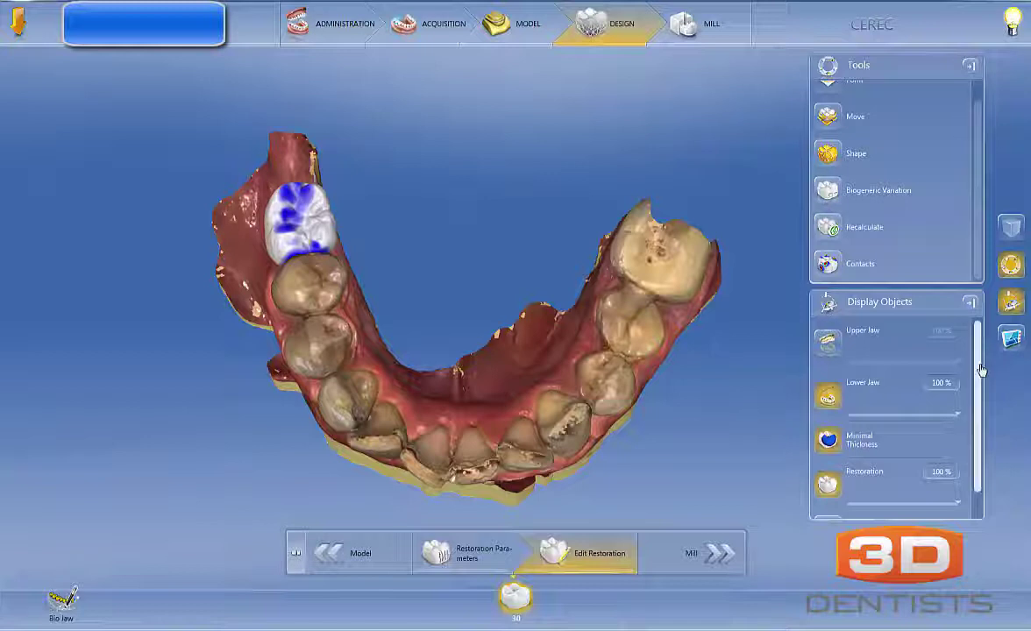
drag(980, 371, 979, 399)
click(827, 457)
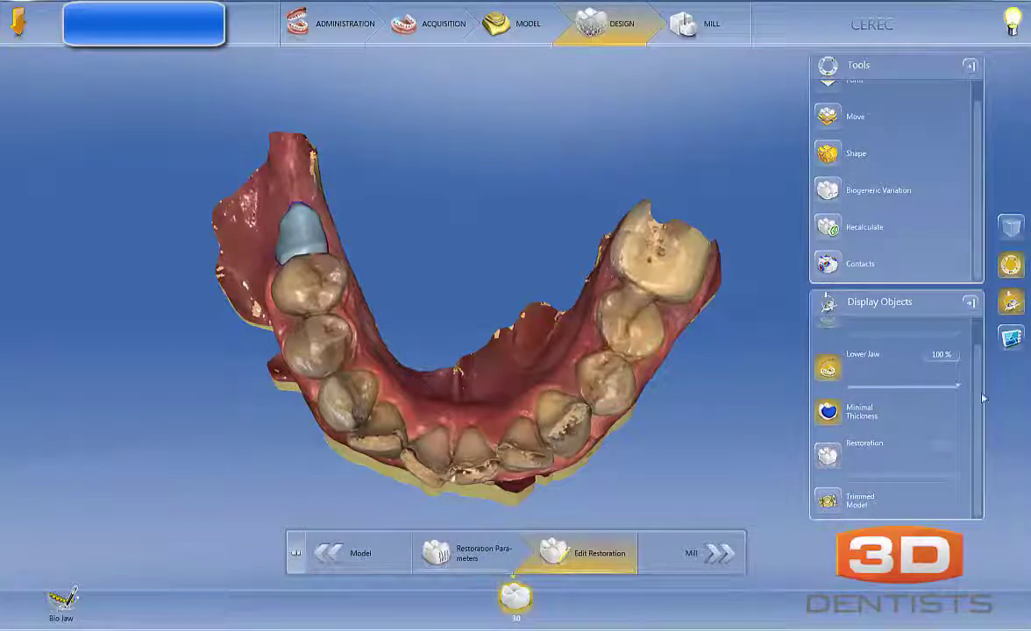
drag(979, 360, 980, 333)
click(829, 344)
drag(506, 341, 603, 212)
middle_drag(602, 210, 451, 361)
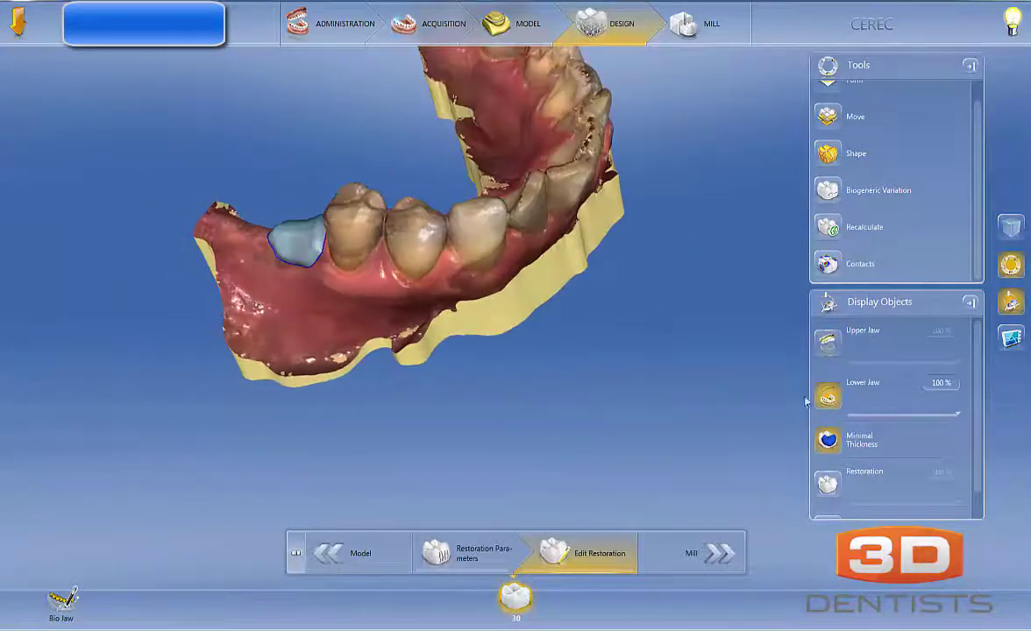
Step: Show the restoration again and compare its gingival contour and arch position with the neighbouring lower teeth
click(826, 483)
middle_drag(411, 306, 405, 270)
scroll(410, 288, up, 3)
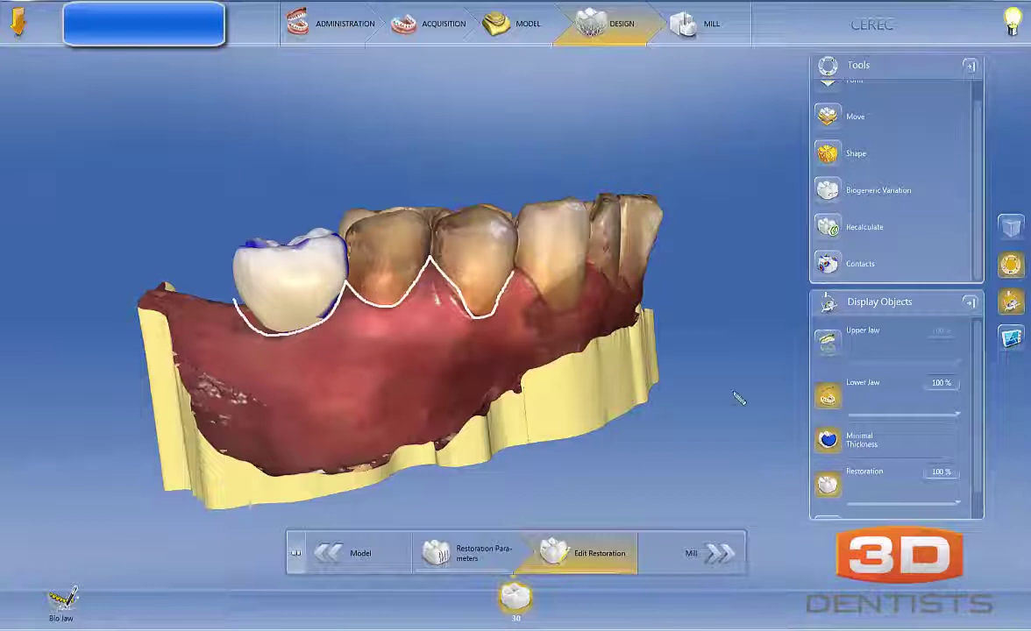
key(Escape)
drag(318, 363, 346, 386)
middle_drag(346, 387, 219, 356)
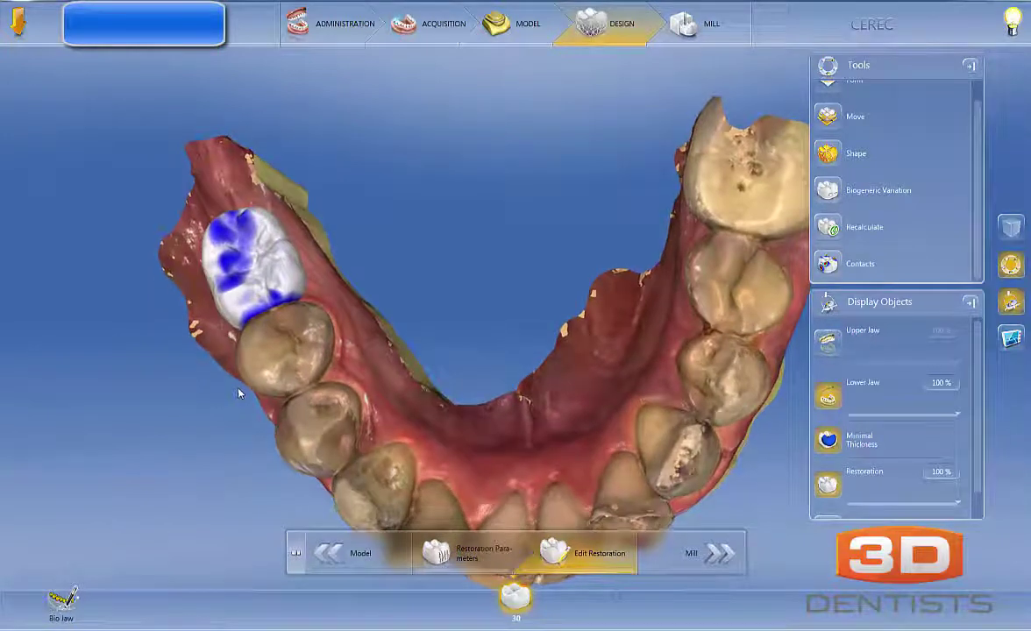
middle_drag(313, 365, 321, 292)
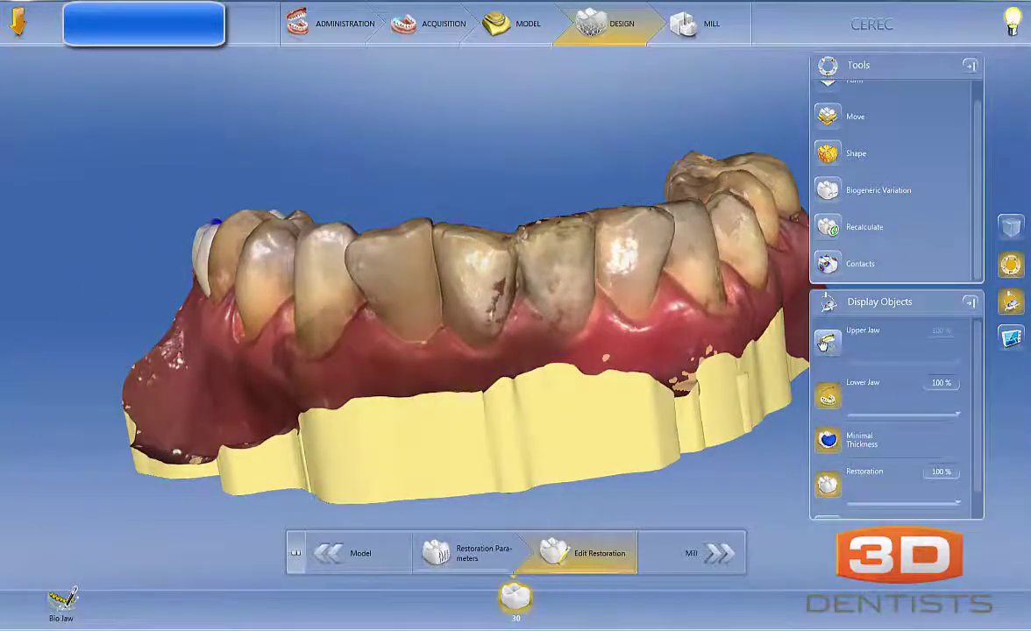
Step: Display the upper jaw and try to pull the restoration's buccal cusp outward with the anatomical 2-Directional Shape tool
click(823, 344)
middle_drag(371, 247, 593, 358)
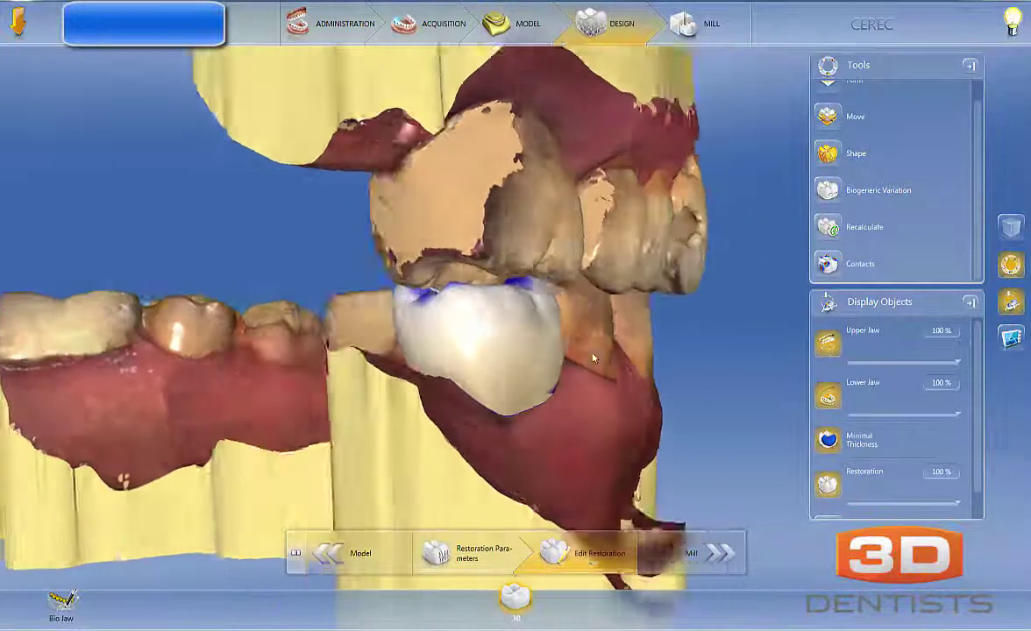
right_click(551, 331)
click(488, 303)
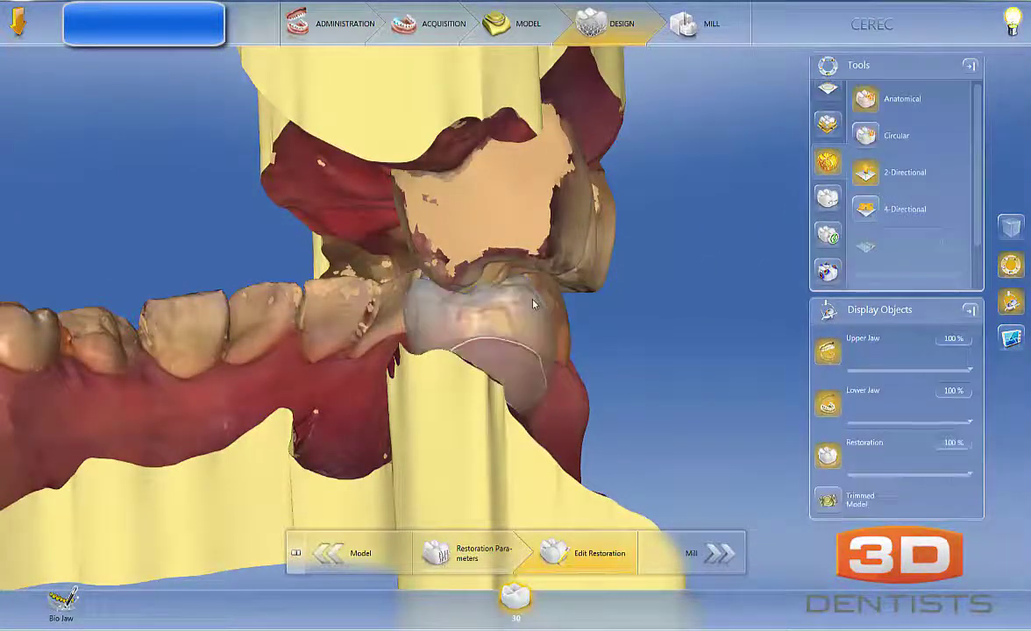
drag(543, 308, 548, 310)
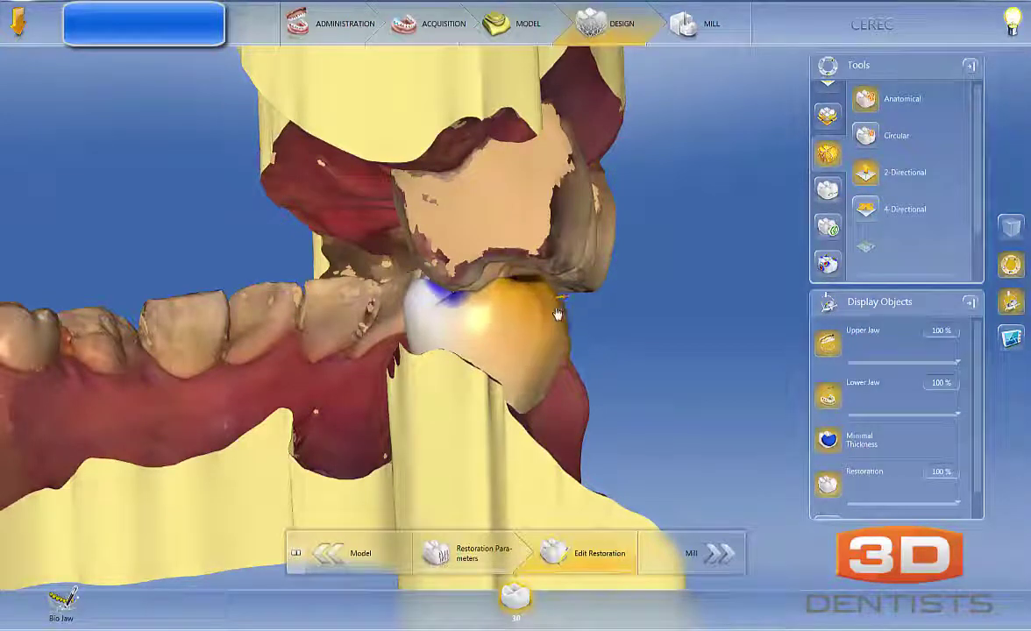
Step: Examine the reshaped buccal surface against the upper jaw, and from the occlusal side with the upper jaw hidden
middle_drag(626, 358, 546, 340)
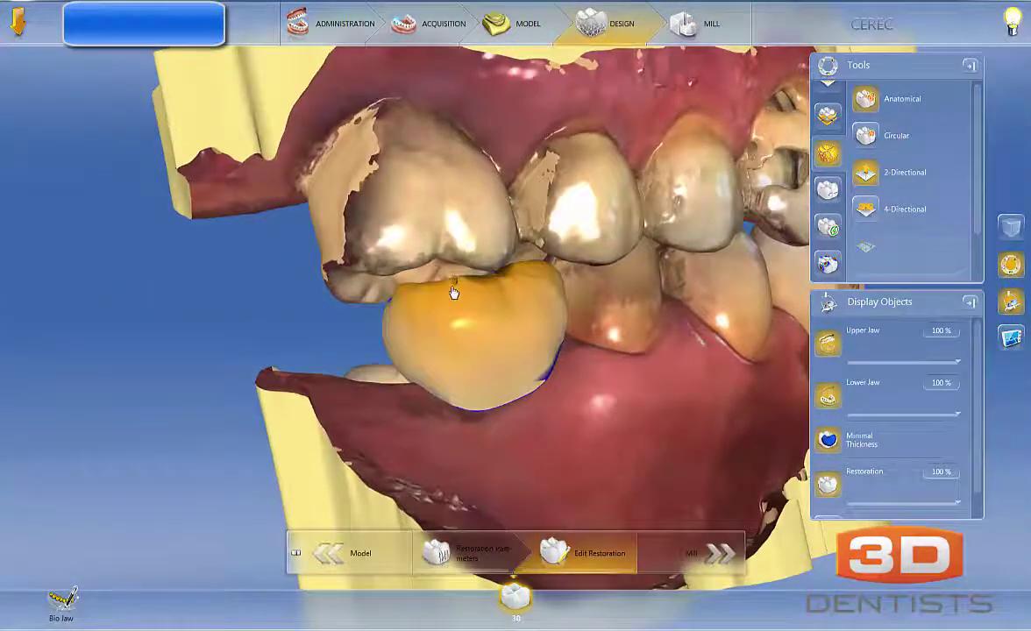
middle_drag(626, 362, 435, 293)
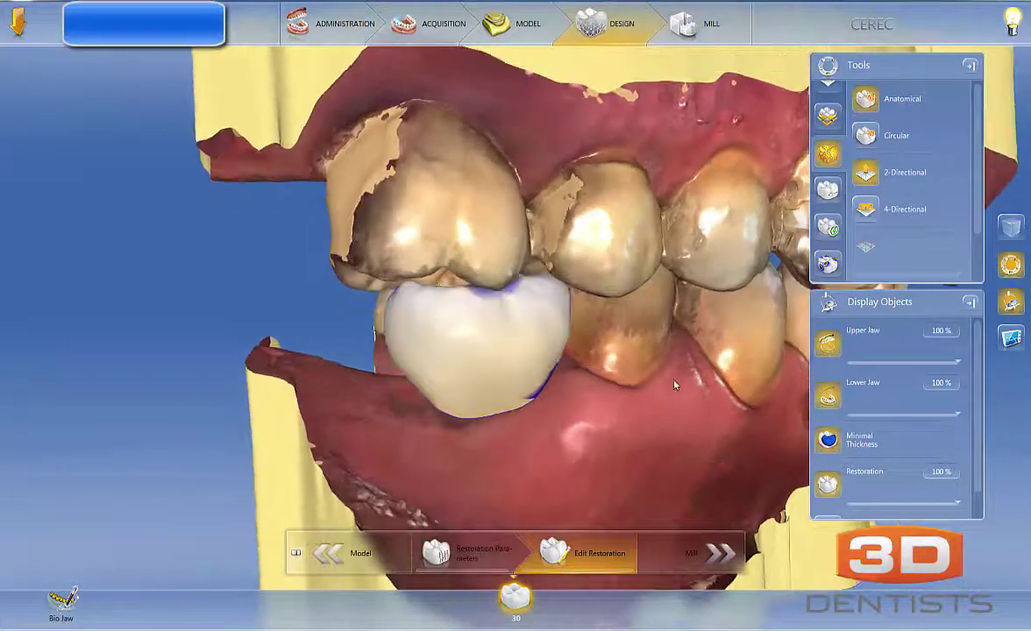
drag(626, 357, 679, 359)
middle_drag(679, 358, 599, 321)
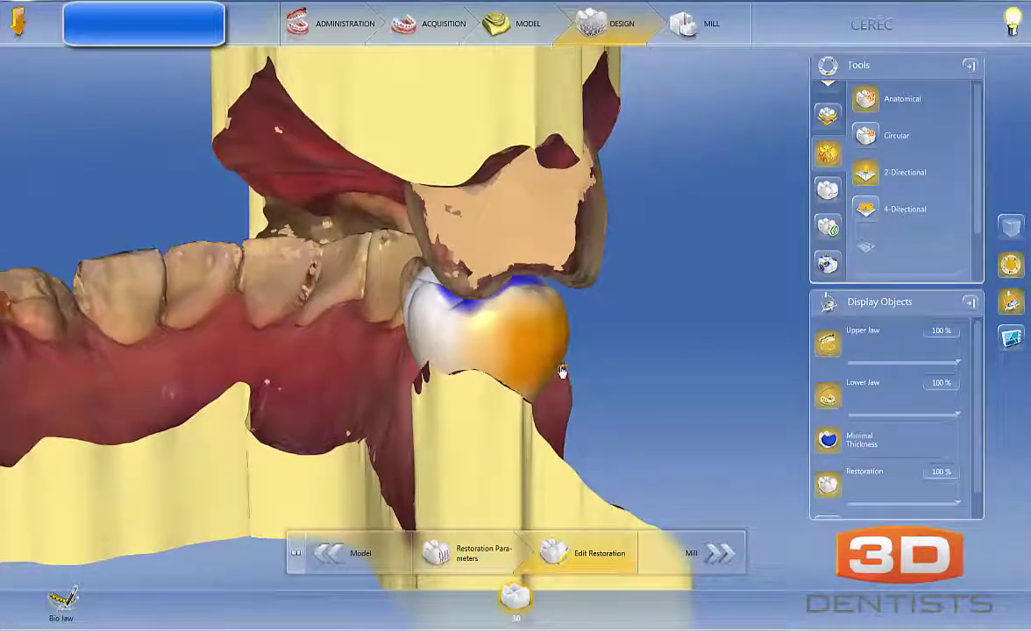
middle_drag(626, 350, 778, 352)
click(828, 345)
middle_drag(595, 318, 478, 384)
middle_drag(715, 361, 702, 316)
click(828, 343)
drag(573, 336, 555, 456)
drag(471, 188, 467, 281)
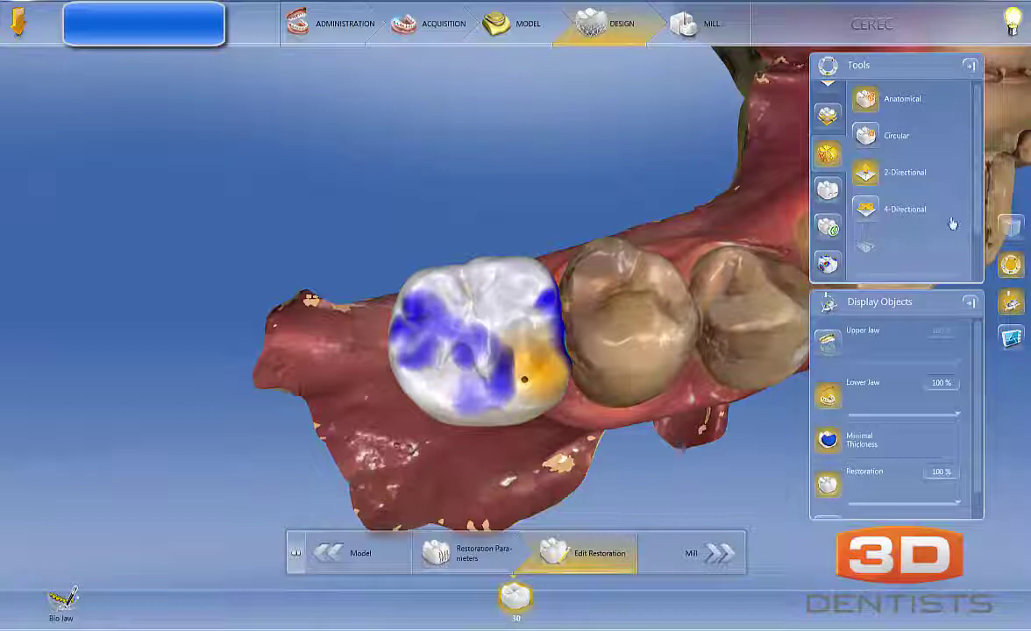
Step: Undo the buccal reshaping, try pulling the restoration's buccal surface outward once more, and undo that attempt too
scroll(974, 211, down, 2)
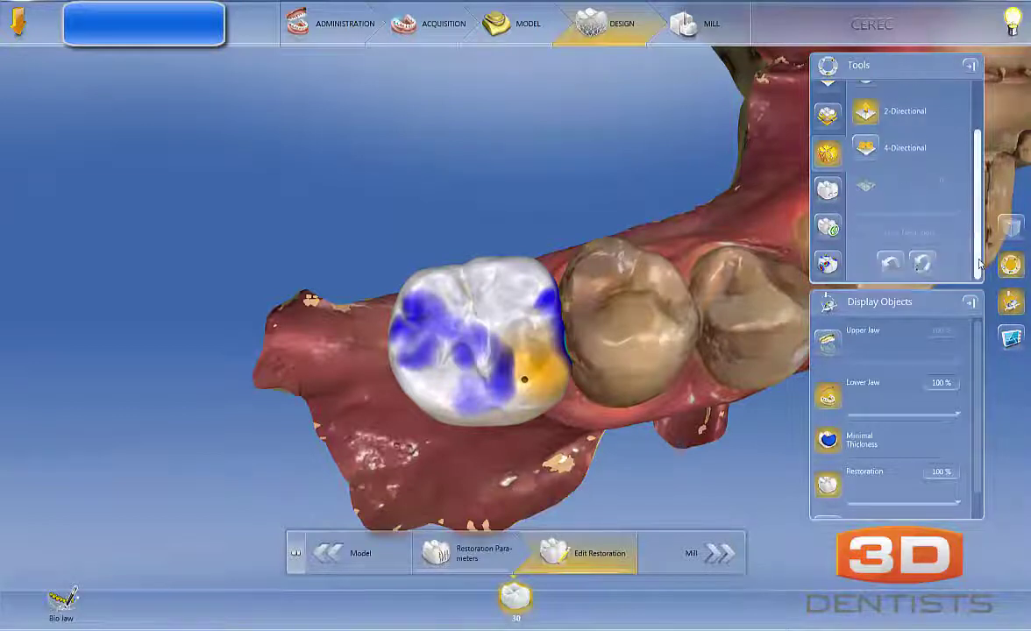
click(905, 266)
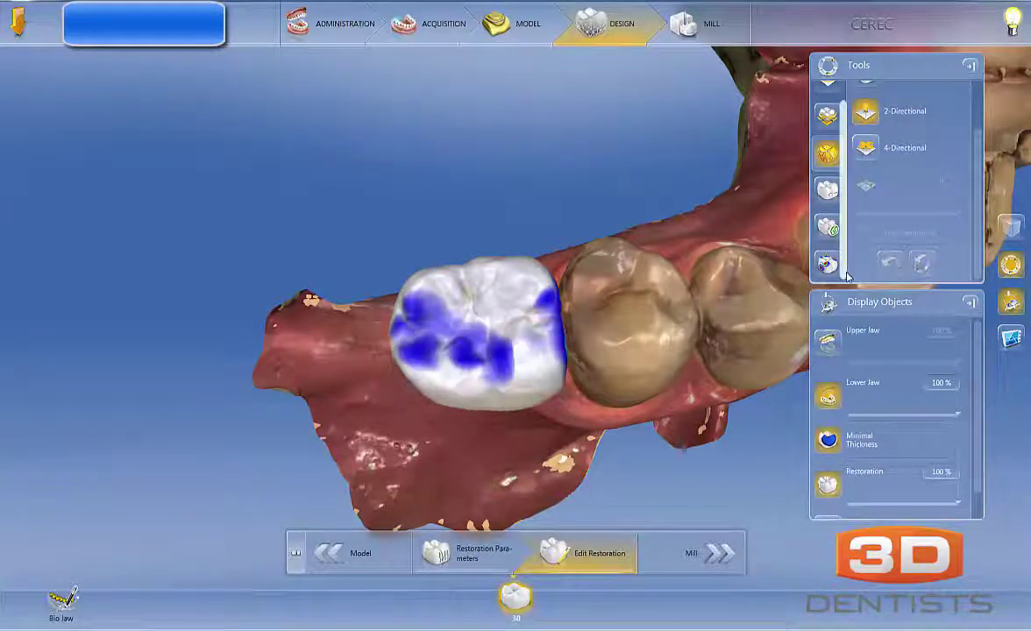
click(487, 327)
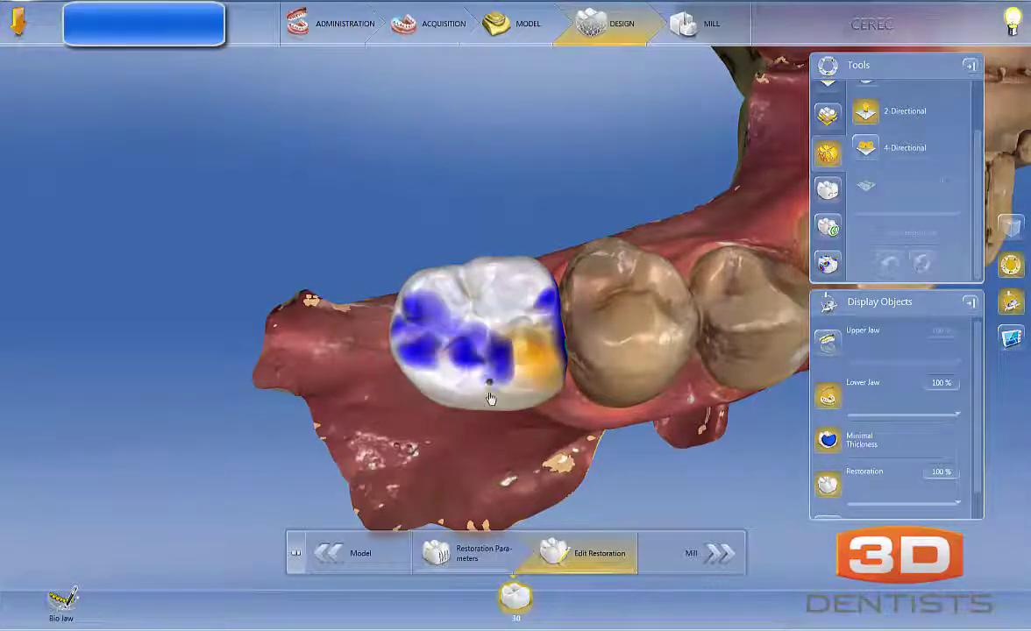
drag(489, 401, 493, 417)
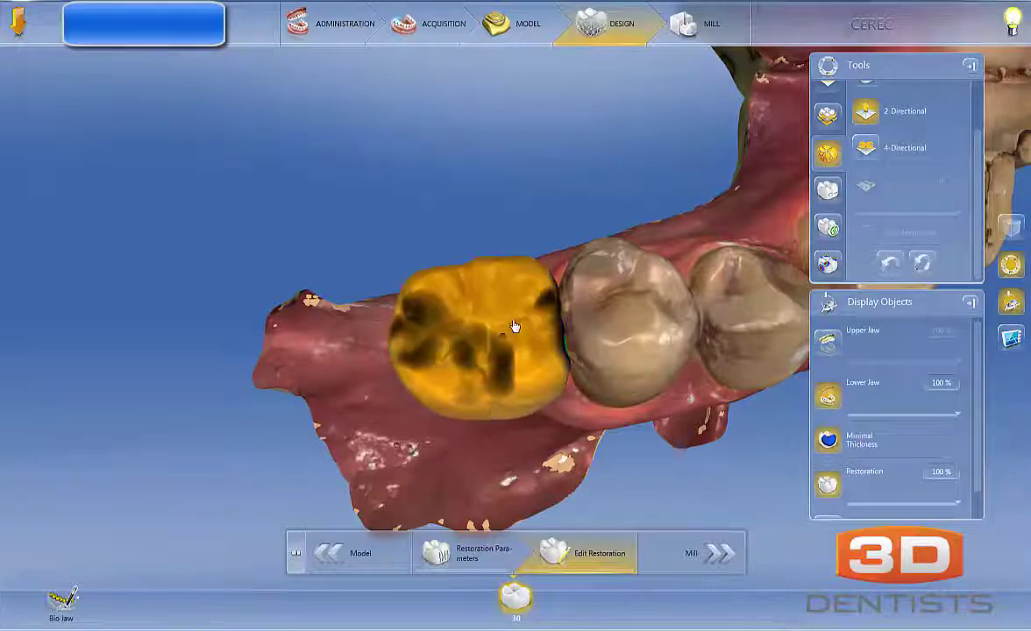
click(890, 265)
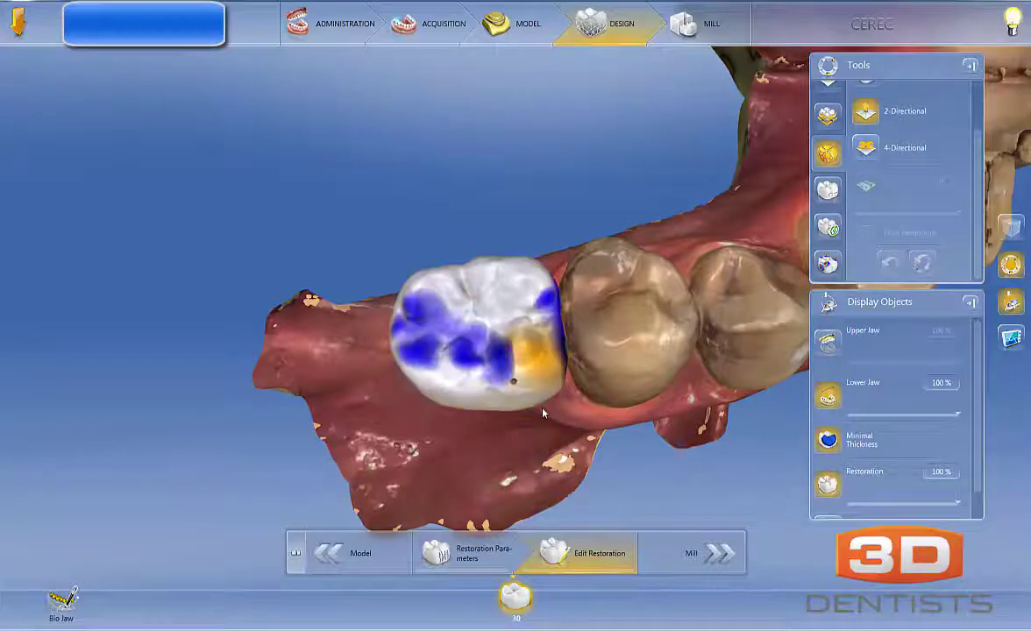
Step: Widen the restoration in the buccal-lingual direction with the Scale tool
drag(544, 413, 511, 330)
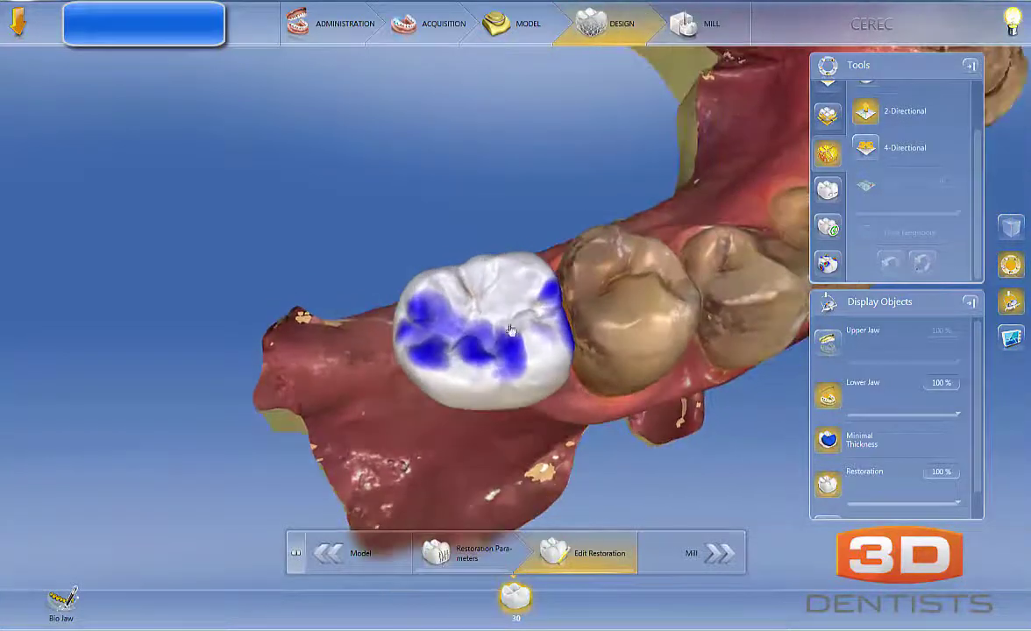
right_click(511, 329)
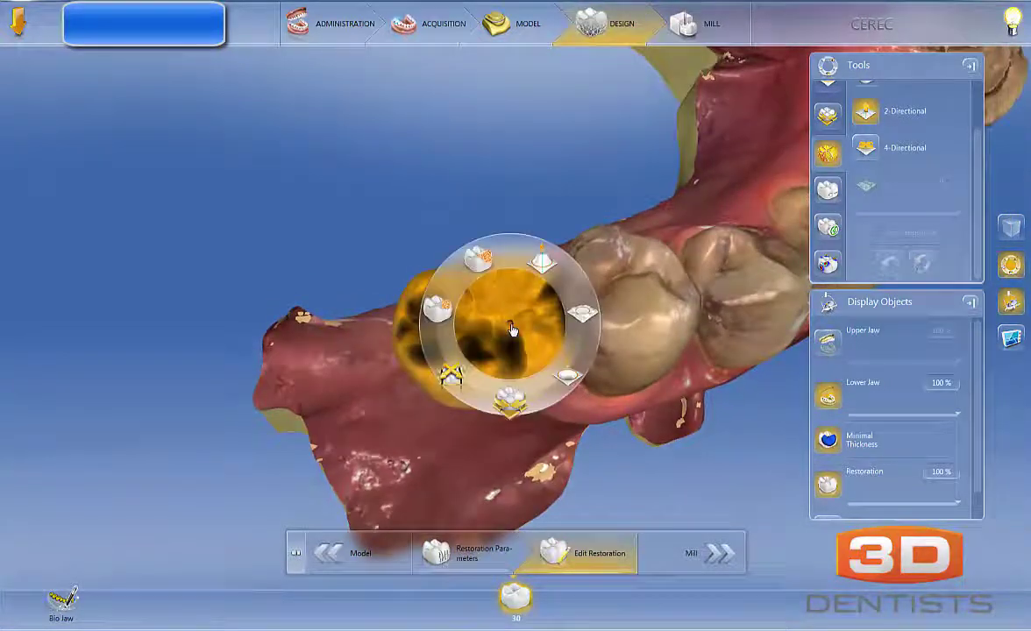
click(452, 371)
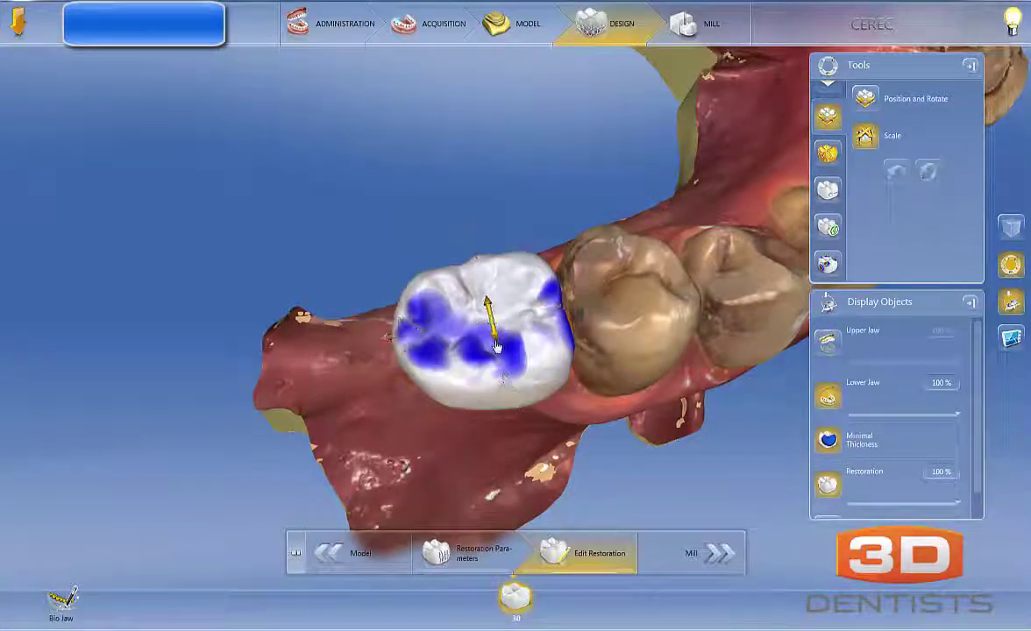
drag(495, 342, 492, 322)
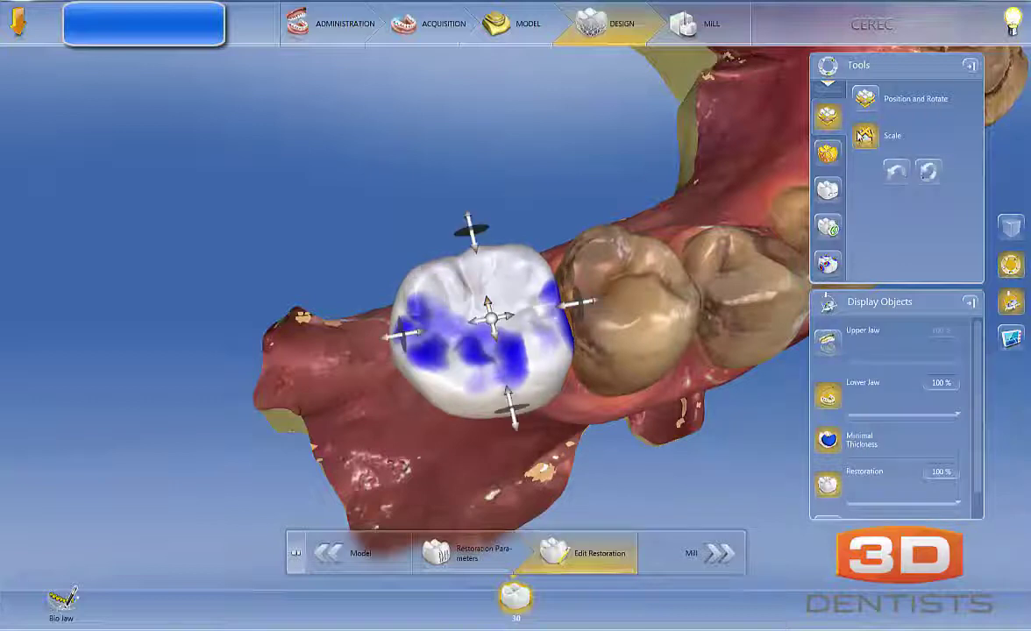
Step: Shift the whole restoration towards the buccal side with Position and Rotate
click(868, 103)
drag(504, 334, 504, 348)
drag(562, 480, 579, 401)
Step: Fine-tune the restoration's tilt and position to line its cusps up with the neighbouring teeth along the arch
middle_drag(676, 274, 688, 297)
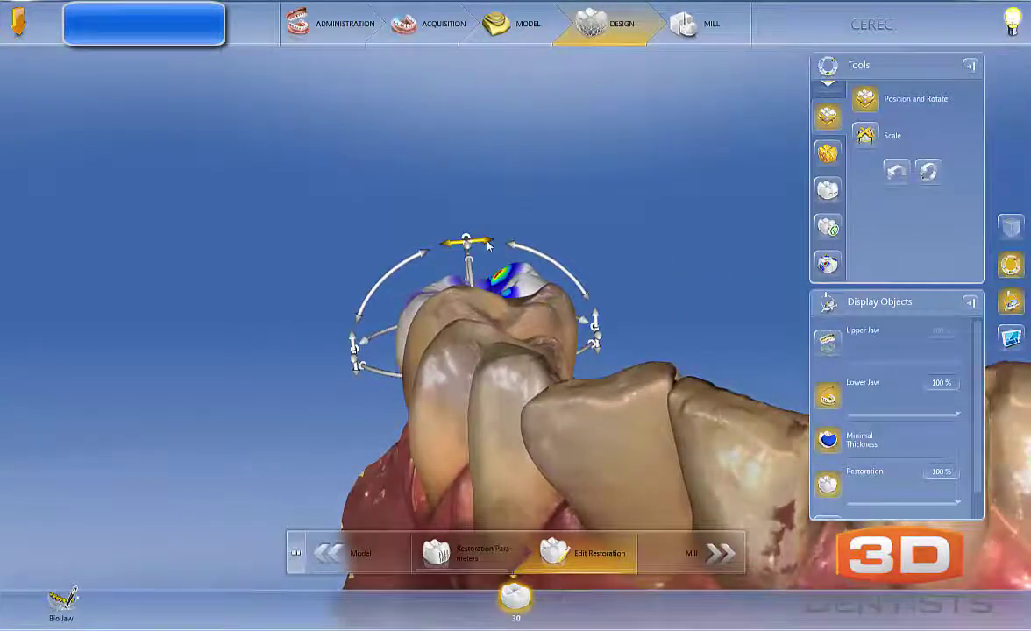
drag(489, 245, 491, 247)
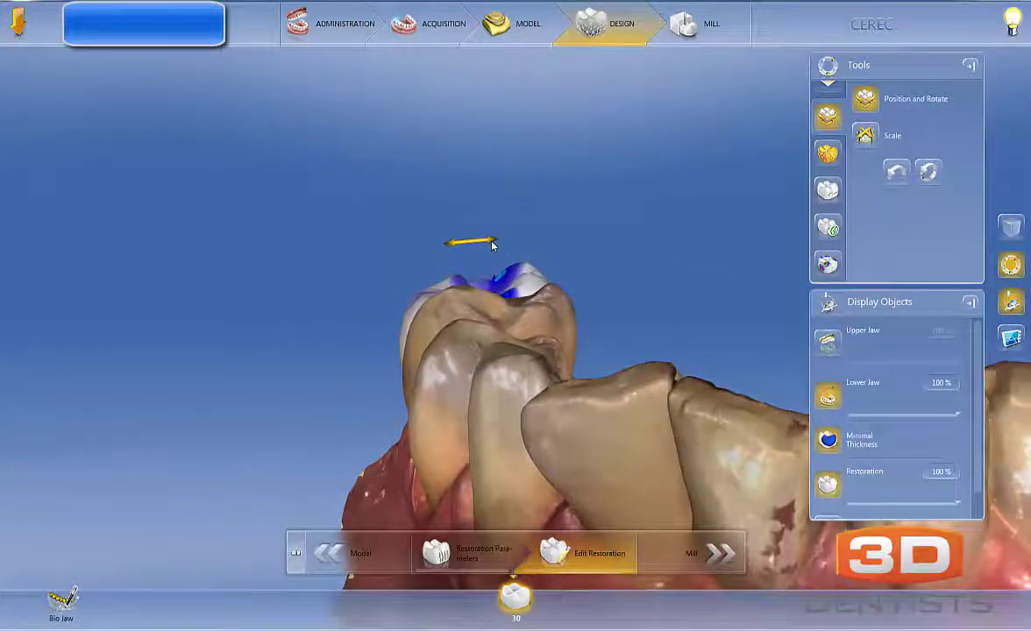
drag(527, 198, 527, 209)
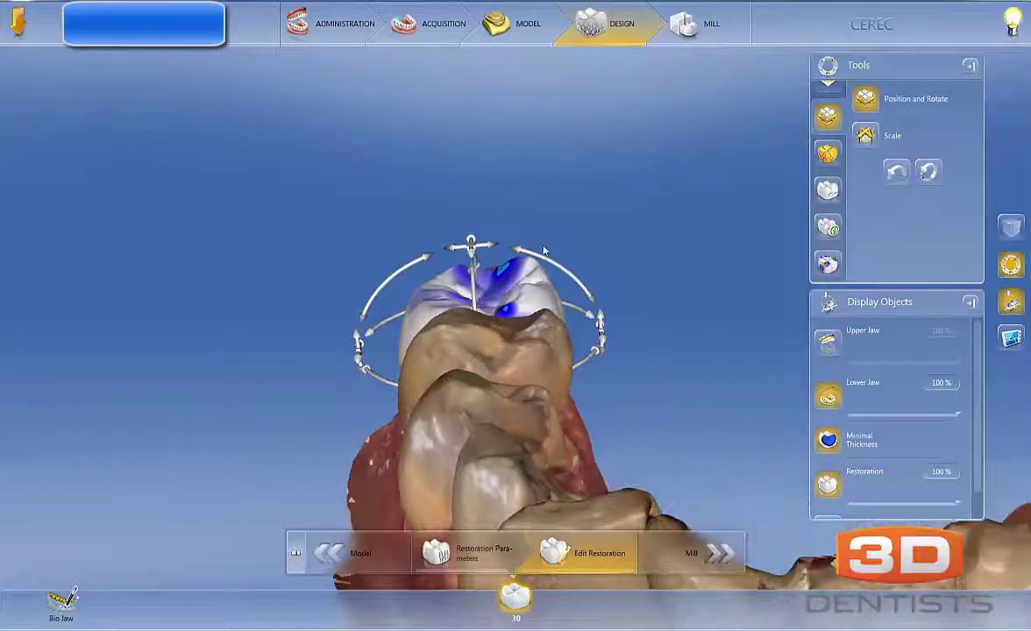
middle_drag(521, 211, 525, 247)
drag(441, 246, 442, 245)
middle_drag(500, 176, 542, 137)
drag(572, 282, 556, 263)
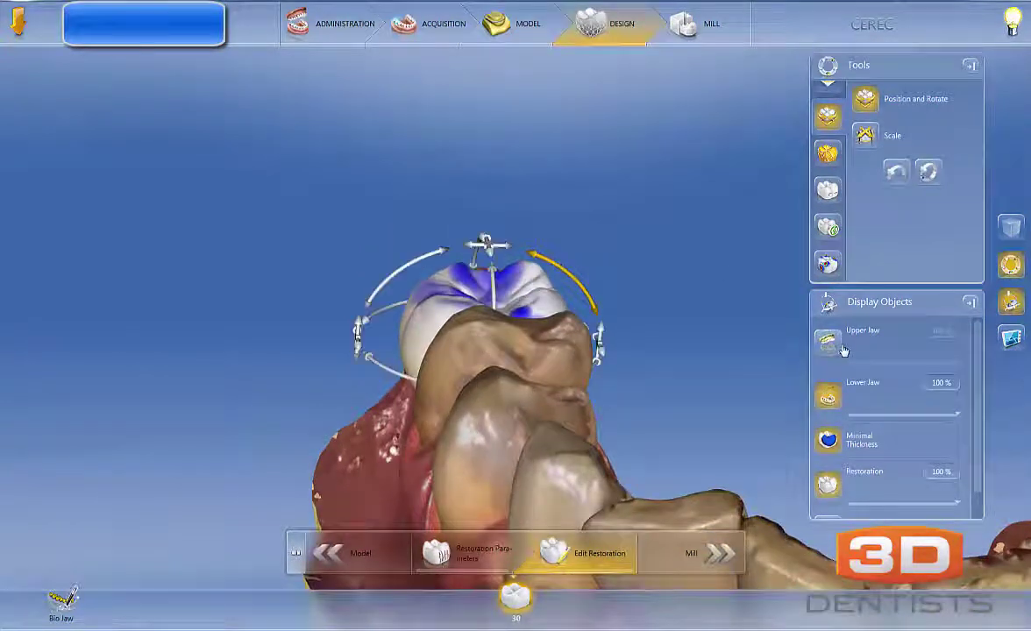
Step: Display the upper jaw to check the repositioned restoration's bite from behind, and hide it again
click(835, 346)
drag(585, 305, 808, 311)
middle_drag(807, 311, 816, 342)
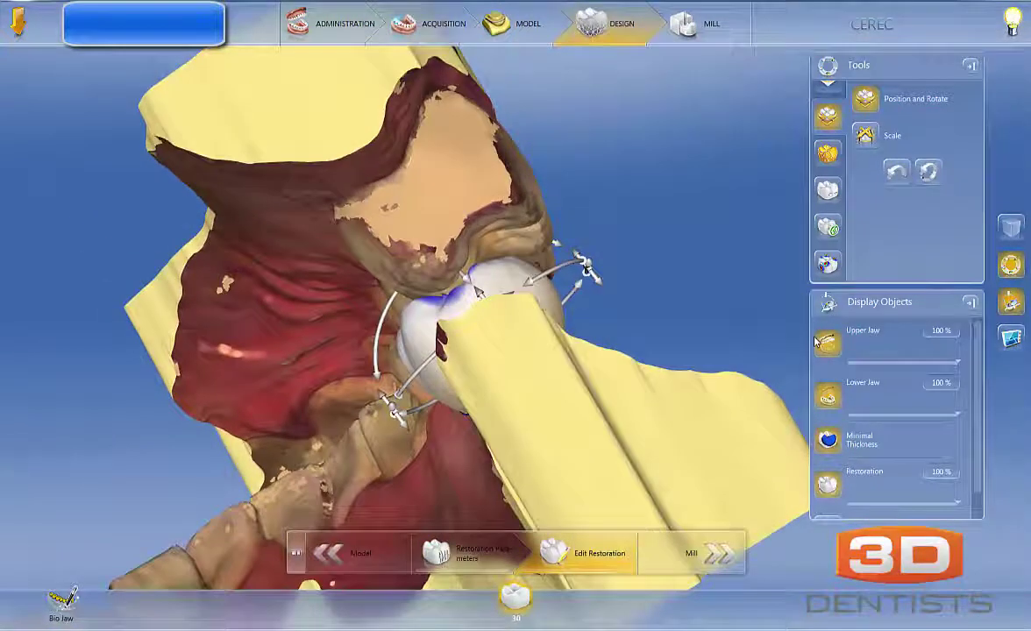
click(830, 348)
middle_drag(622, 249, 493, 443)
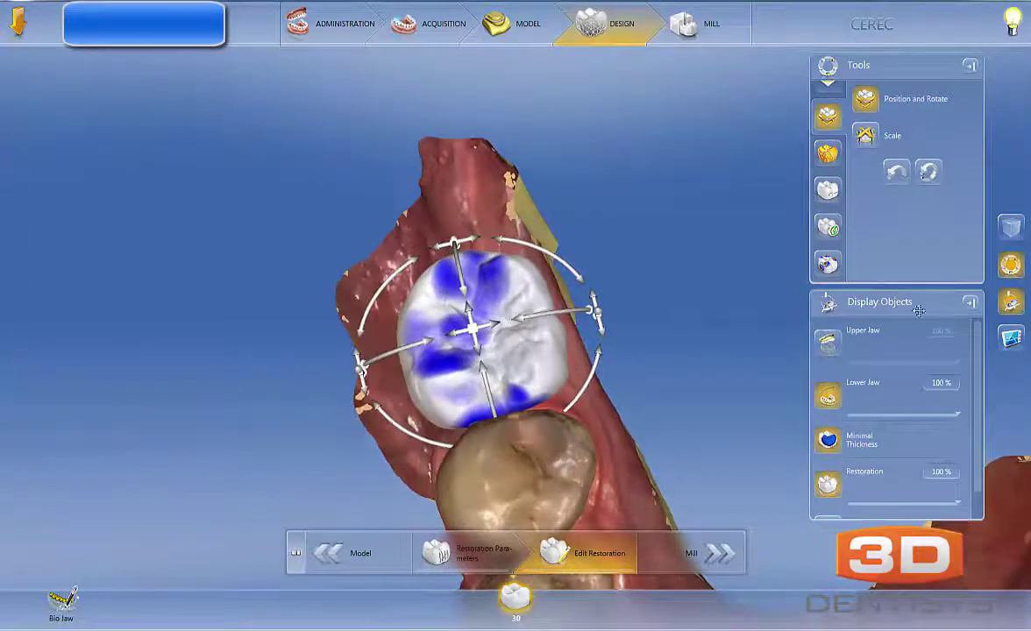
Step: Close the Move tool and check the restoration's central groove for alignment with the neighbouring teeth
click(829, 121)
middle_drag(635, 271, 444, 336)
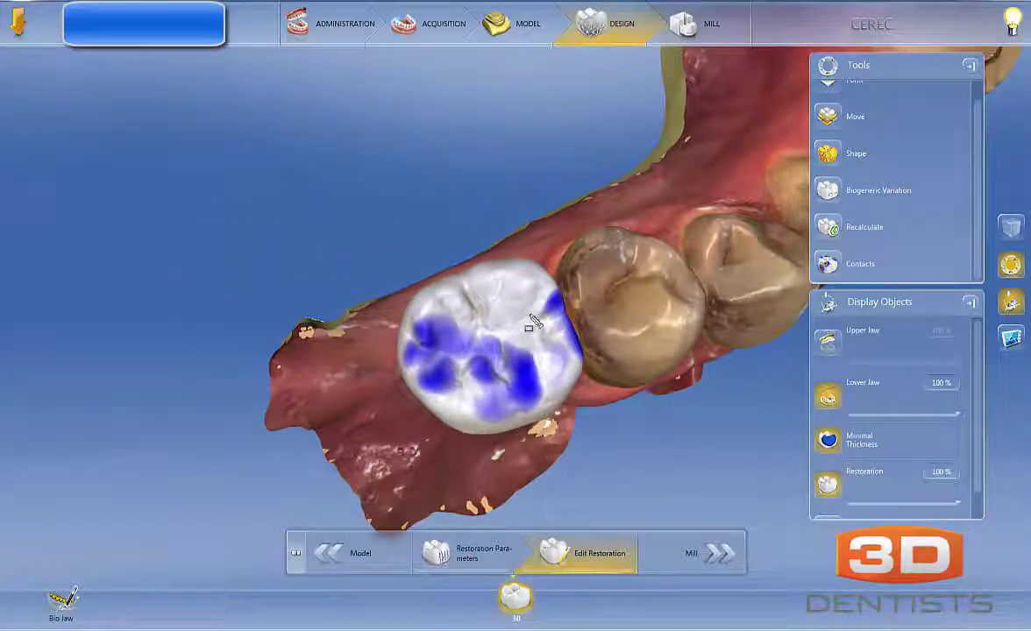
drag(548, 301, 431, 345)
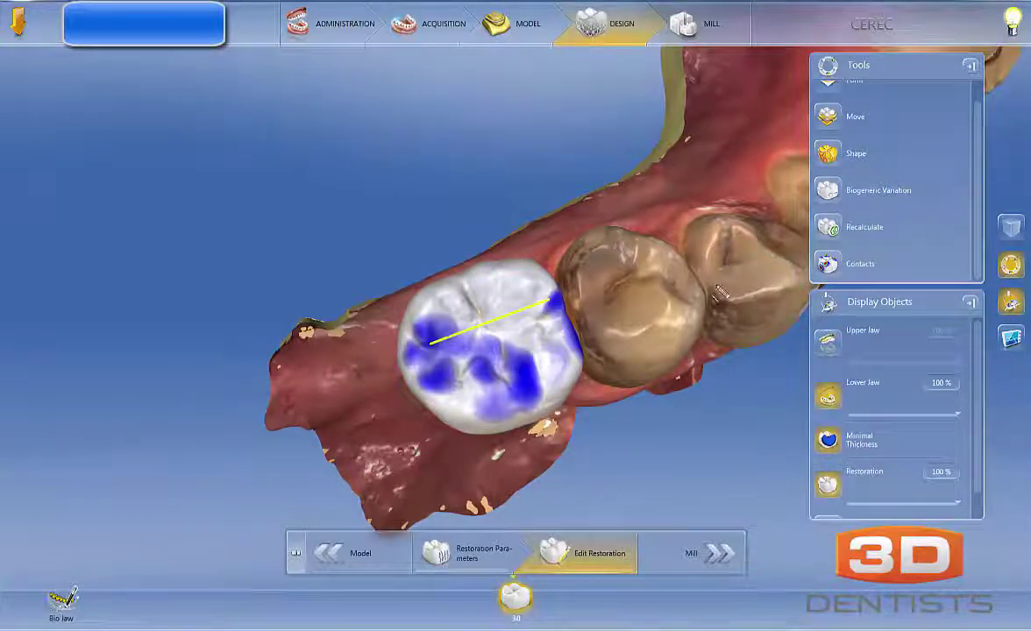
mouse_move(779, 243)
mouse_down()
mouse_move(594, 264)
mouse_move(438, 324)
mouse_move(443, 356)
mouse_move(431, 349)
mouse_move(420, 359)
mouse_move(441, 383)
mouse_up()
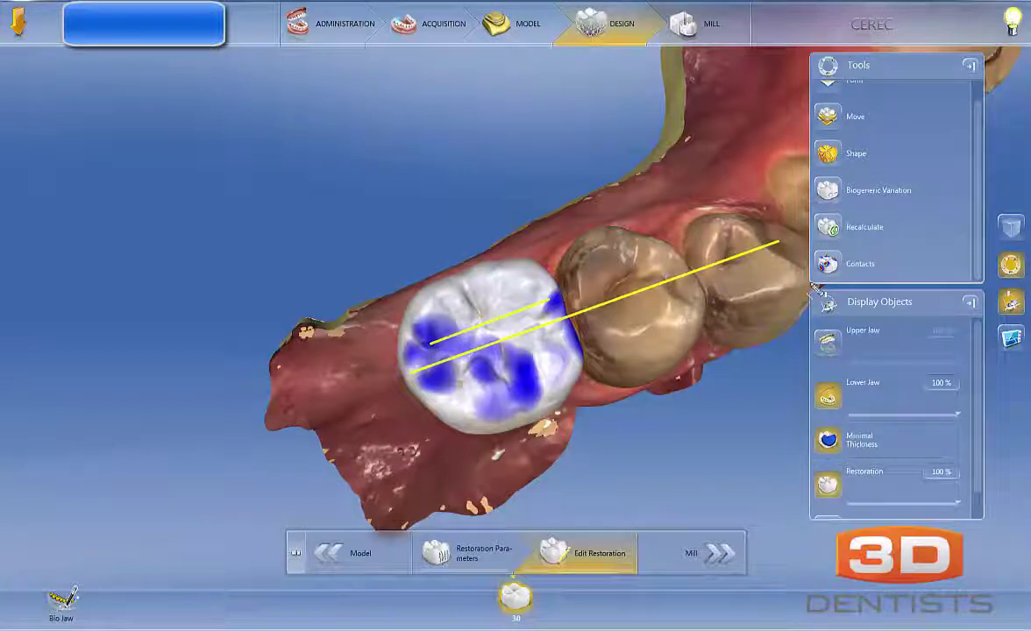
key(Escape)
Step: Display the upper jaw and examine the restoration's buccal overlap with the opposing teeth
drag(612, 342, 608, 270)
drag(599, 502, 558, 451)
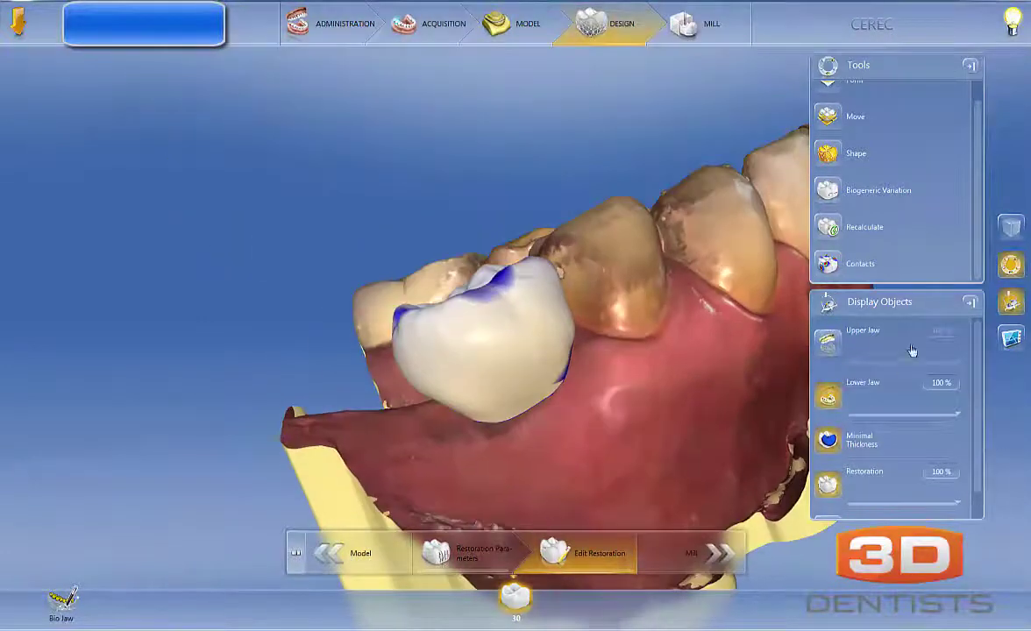
click(912, 351)
mouse_move(619, 352)
middle_down()
mouse_move(608, 354)
mouse_move(617, 350)
middle_up()
drag(617, 350, 605, 383)
scroll(667, 312, up, 4)
scroll(604, 383, down, 3)
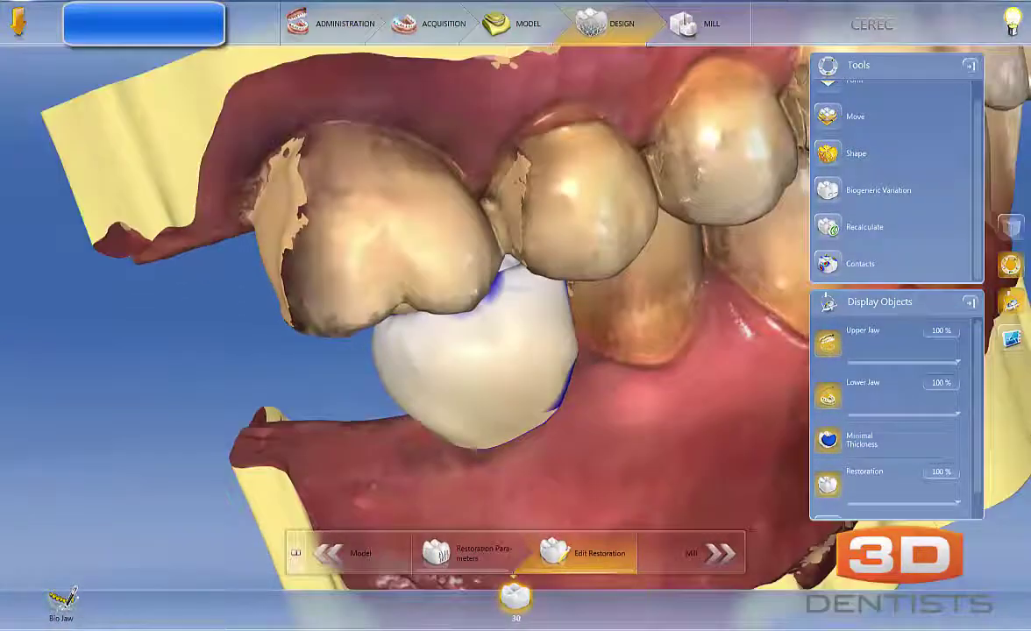
middle_drag(579, 308, 564, 292)
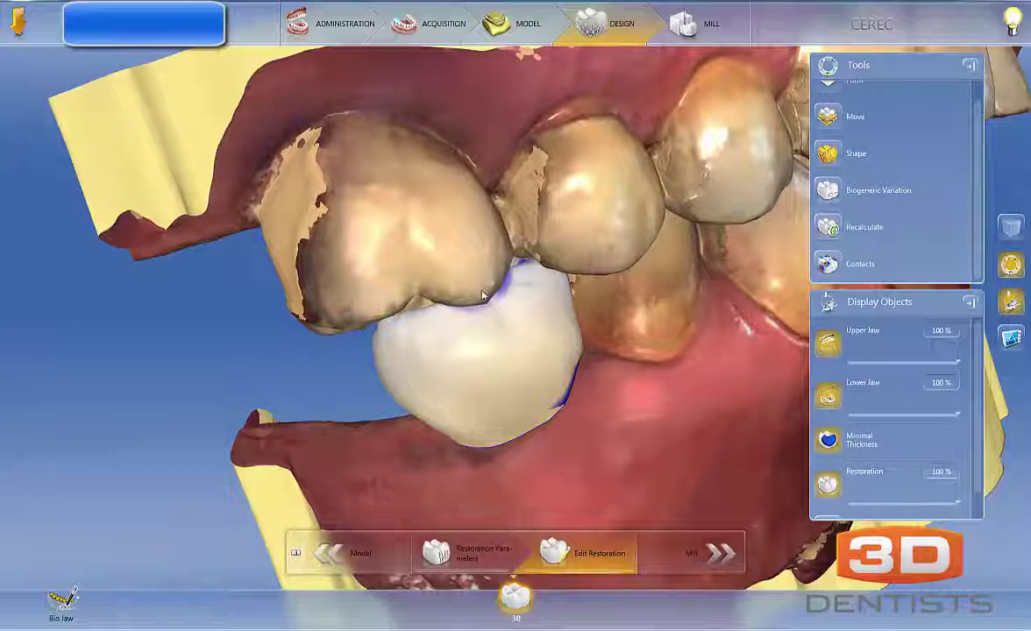
Step: Hide the upper jaw and examine the restoration's occlusal contact areas and buccal contour beside the neighbouring teeth
middle_drag(487, 322, 712, 342)
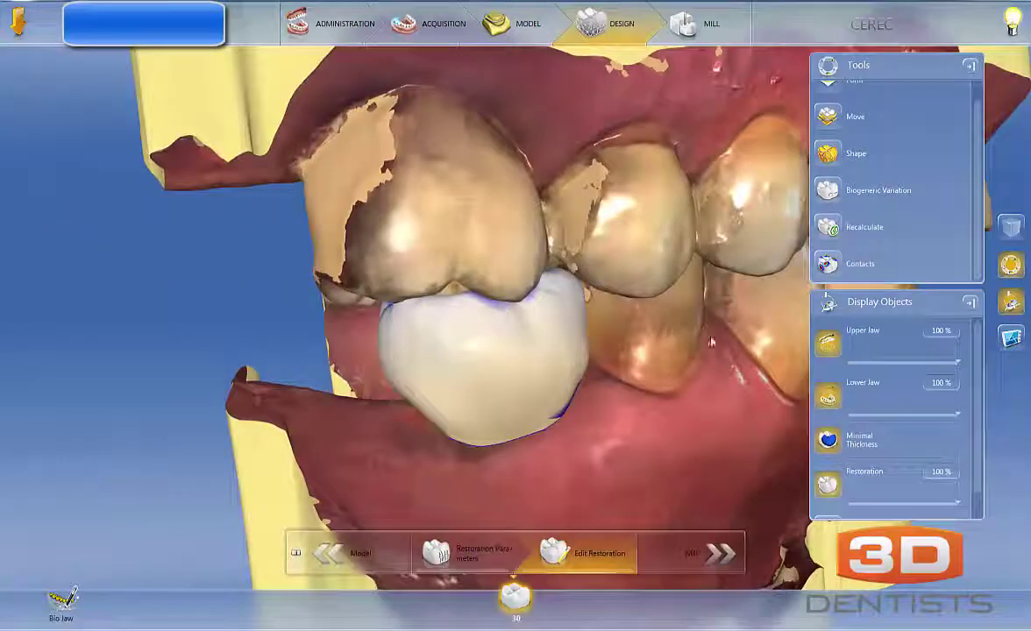
click(830, 346)
middle_drag(534, 350, 572, 377)
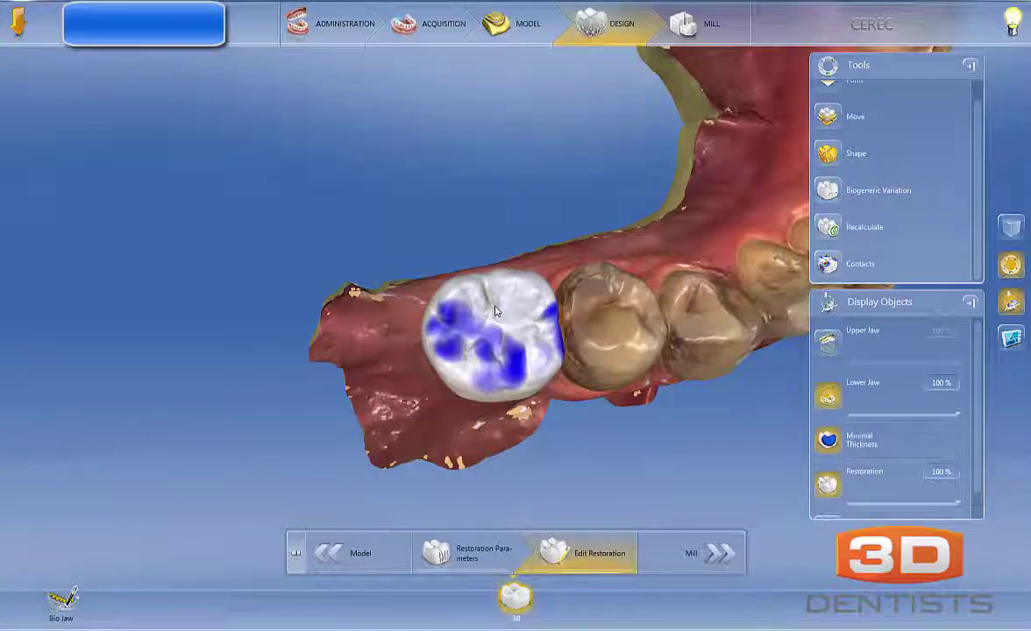
middle_drag(551, 416, 623, 329)
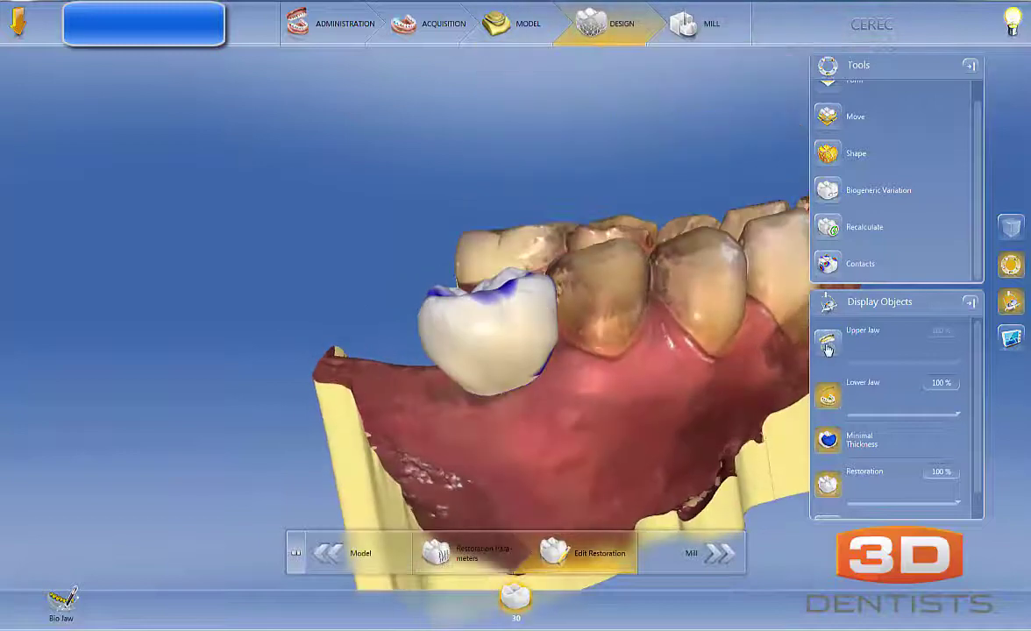
Step: Display the upper jaw to recheck how the restoration meets the opposing molar, and hide it again
click(828, 348)
middle_drag(472, 352, 636, 381)
click(835, 347)
Step: Scale the restoration slightly larger at its distal side, away from the neighbouring premolar
scroll(637, 382, down, 5)
middle_drag(502, 245, 498, 171)
scroll(495, 315, up, 6)
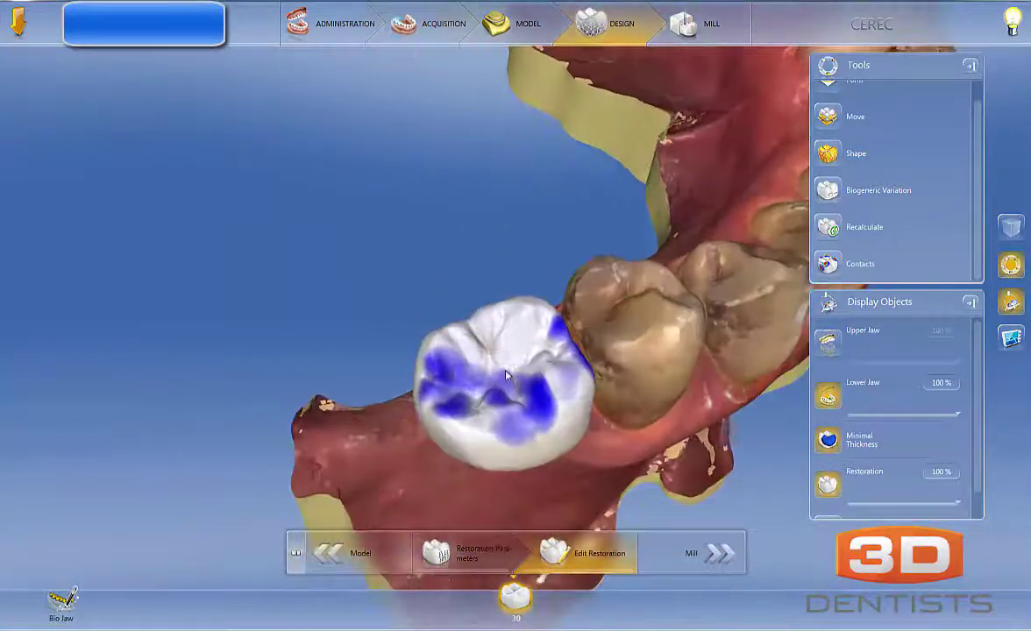
middle_drag(505, 376, 504, 342)
middle_drag(568, 394, 561, 408)
right_click(518, 367)
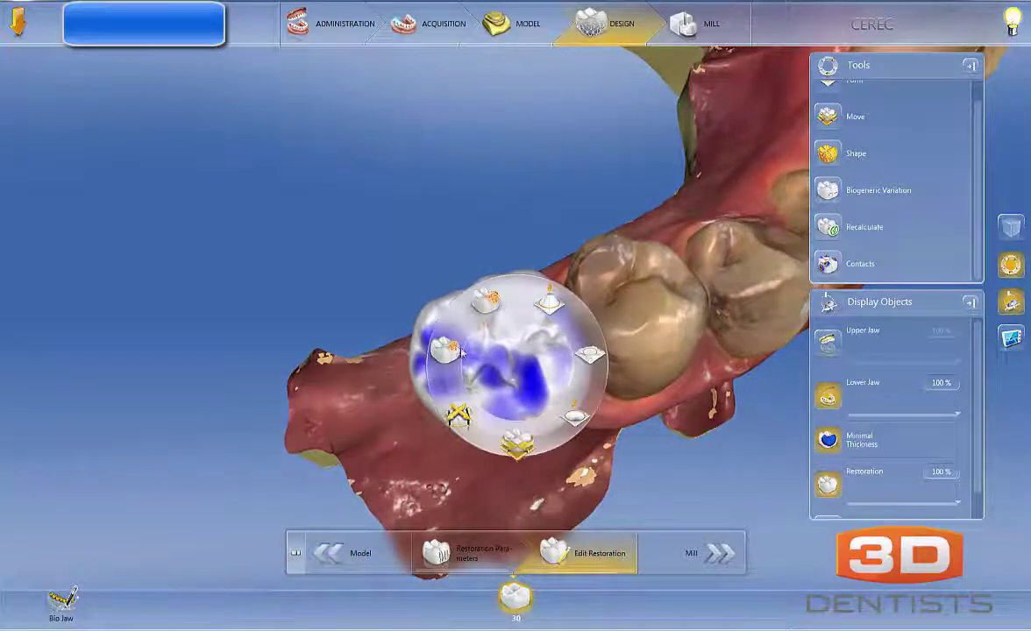
click(462, 421)
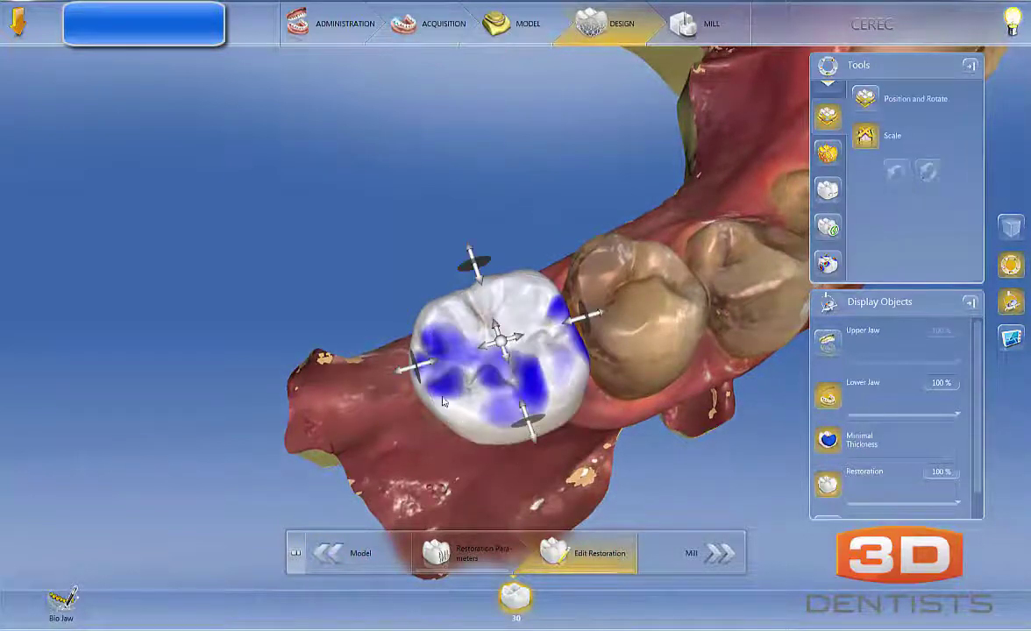
drag(394, 380, 382, 379)
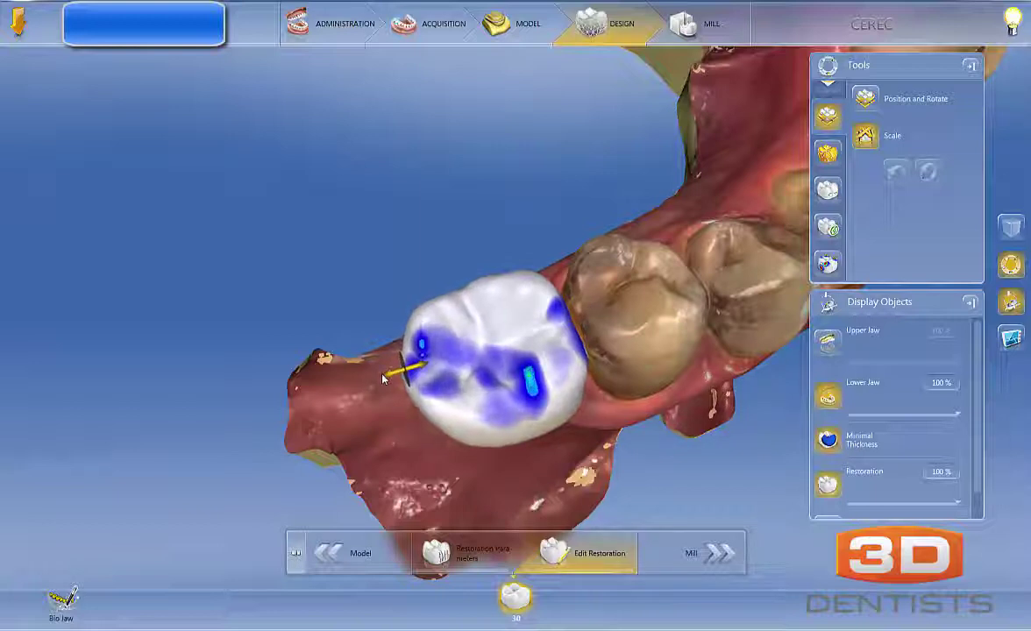
Step: Display the upper jaw, close the Scale tool and examine the enlarged restoration's bite from the buccal side
middle_drag(503, 432, 745, 316)
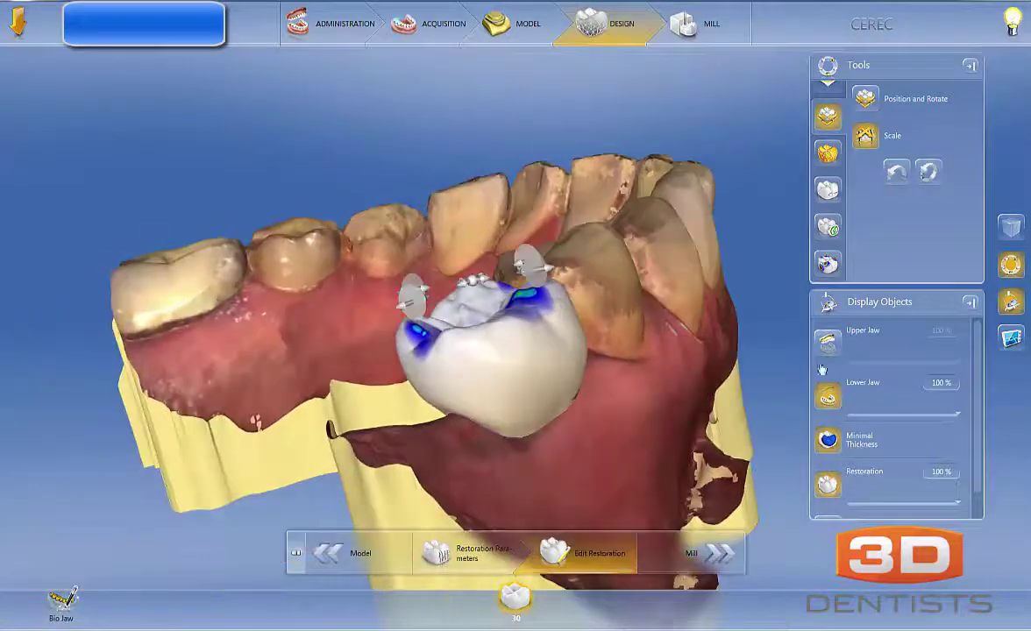
click(829, 399)
click(832, 401)
click(830, 345)
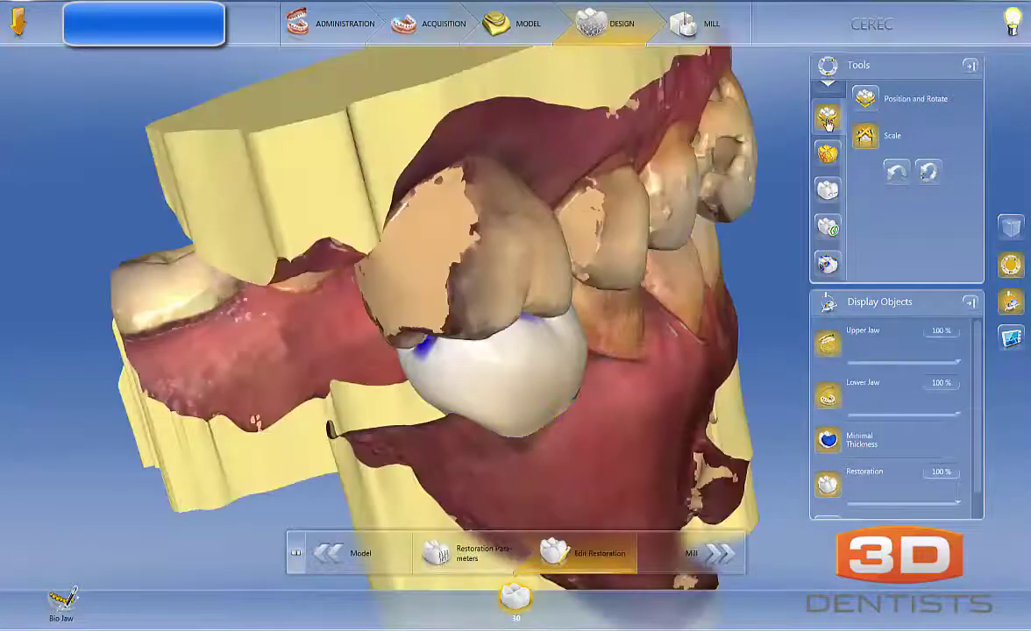
click(829, 120)
middle_drag(708, 369, 649, 412)
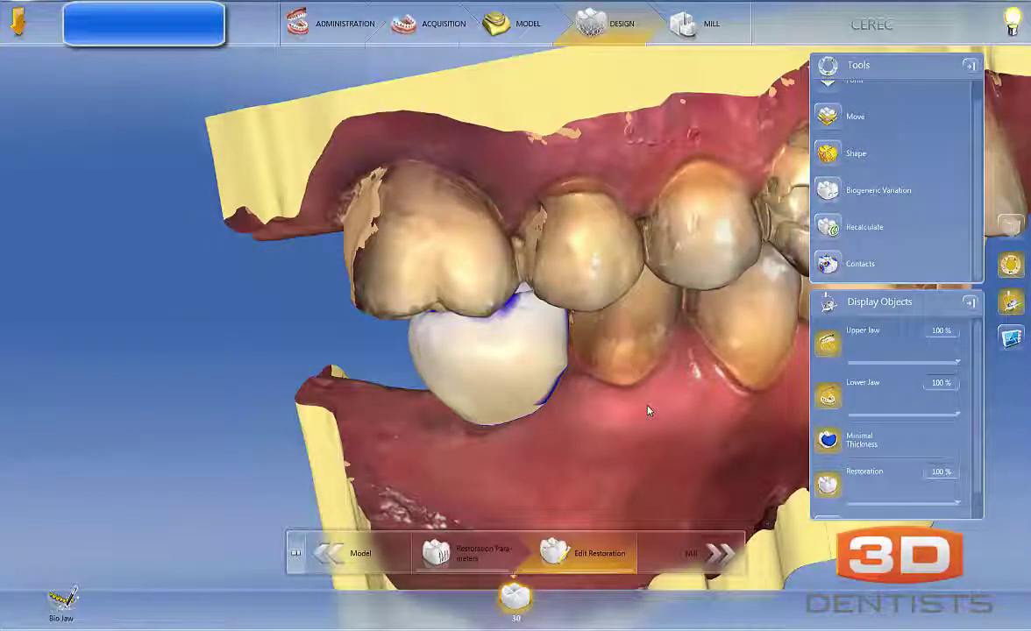